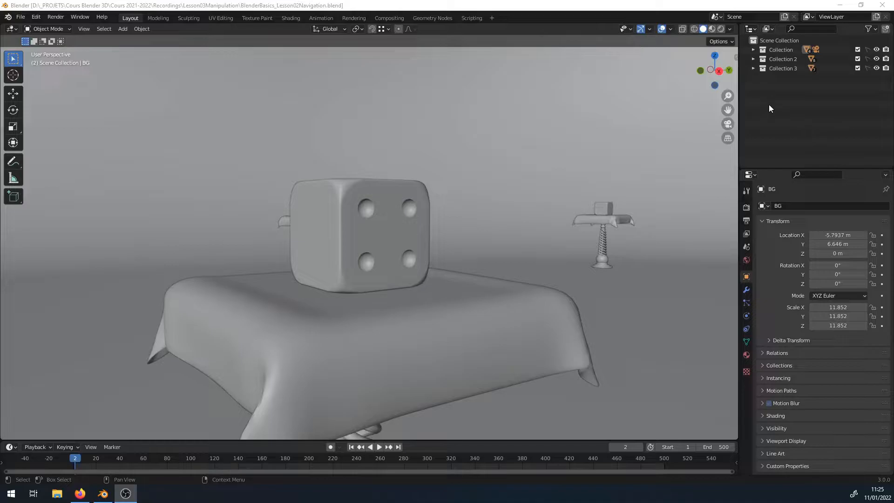
# Create a new collection in the scene, rename it "test collection", and move the Camera into it
pyautogui.click(753, 50)
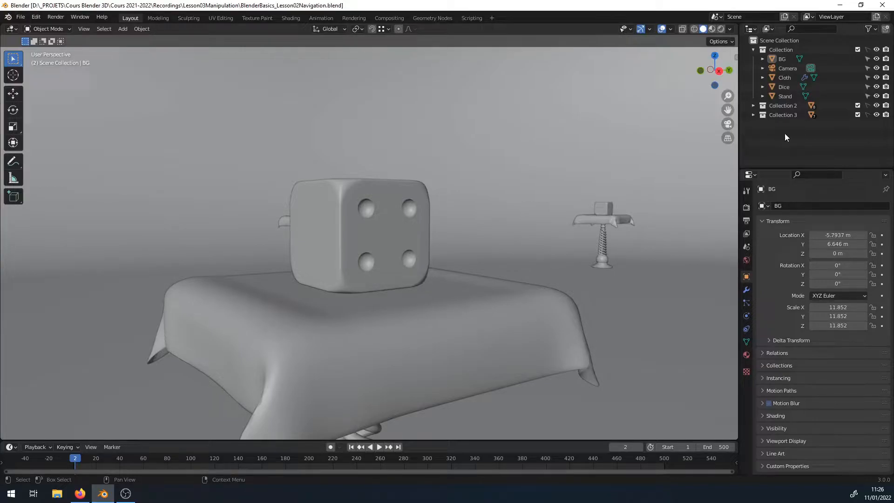
pyautogui.click(886, 30)
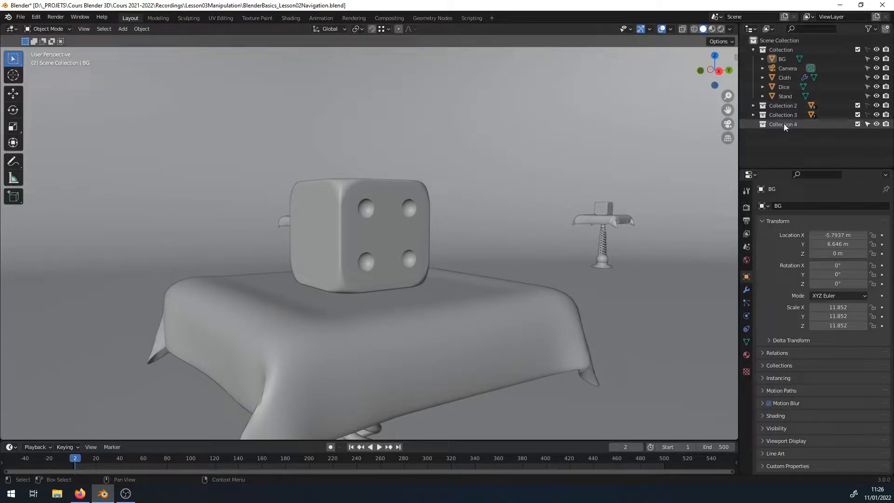
pyautogui.doubleClick(783, 123)
pyautogui.write('test collection')
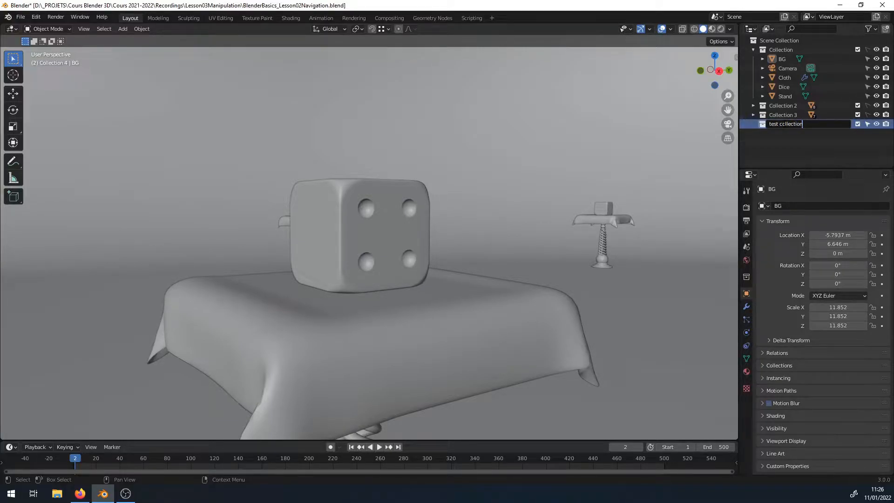
pyautogui.press('Return')
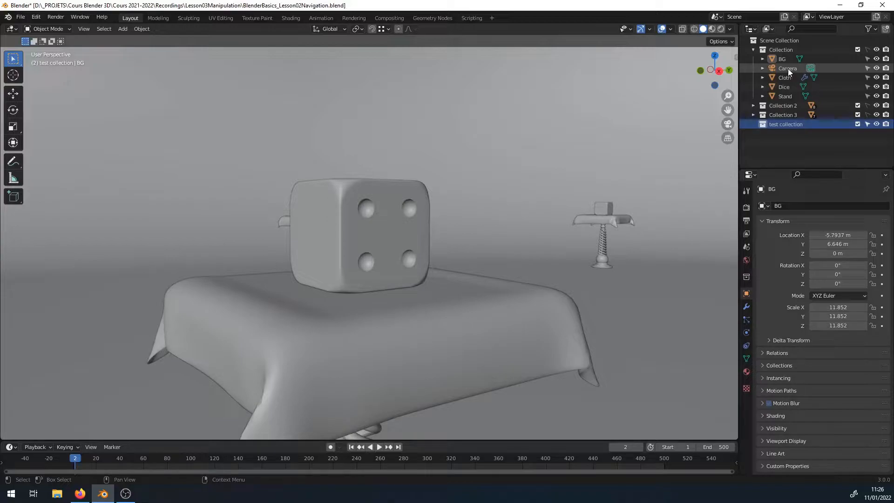
pyautogui.moveTo(788, 68); pyautogui.dragTo(783, 124)
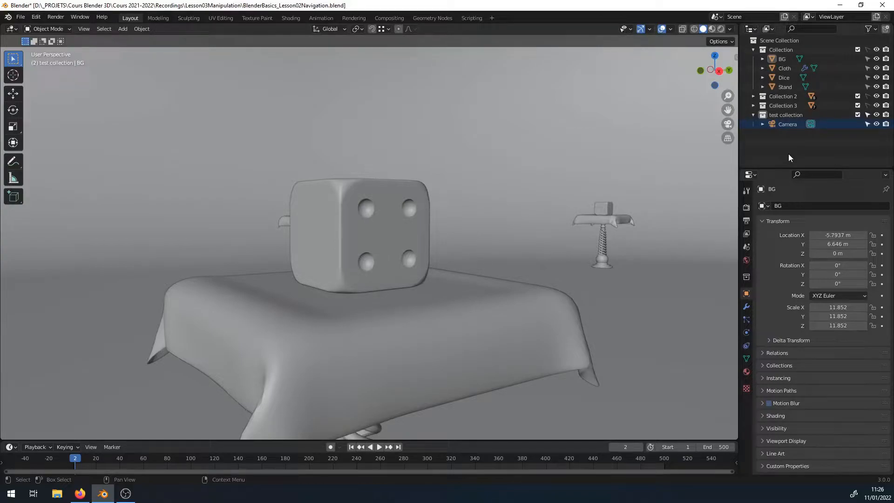
# Delete the test collection and move the Camera back into the first collection
pyautogui.rightClick(783, 115)
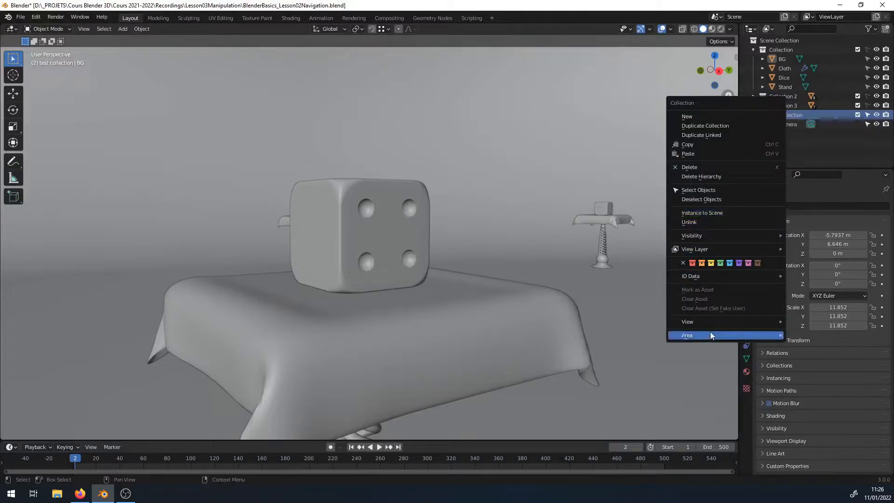
pyautogui.click(700, 168)
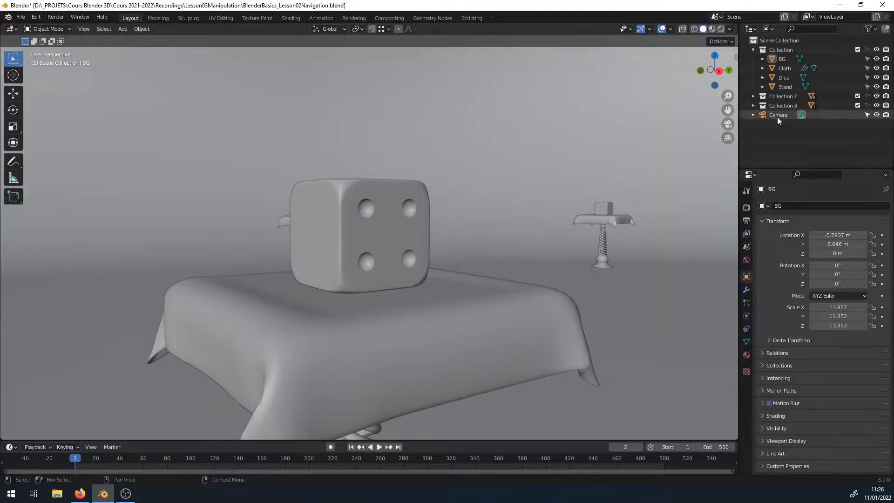
pyautogui.moveTo(778, 115); pyautogui.dragTo(784, 75)
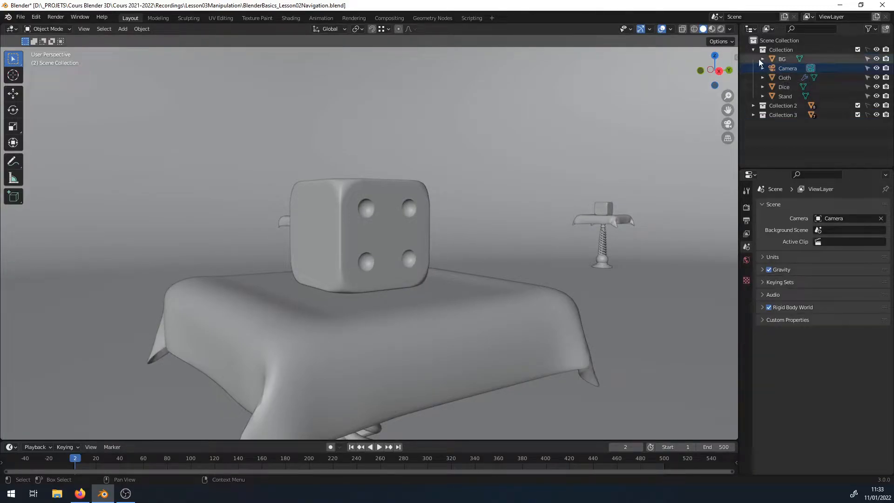
pyautogui.click(752, 50)
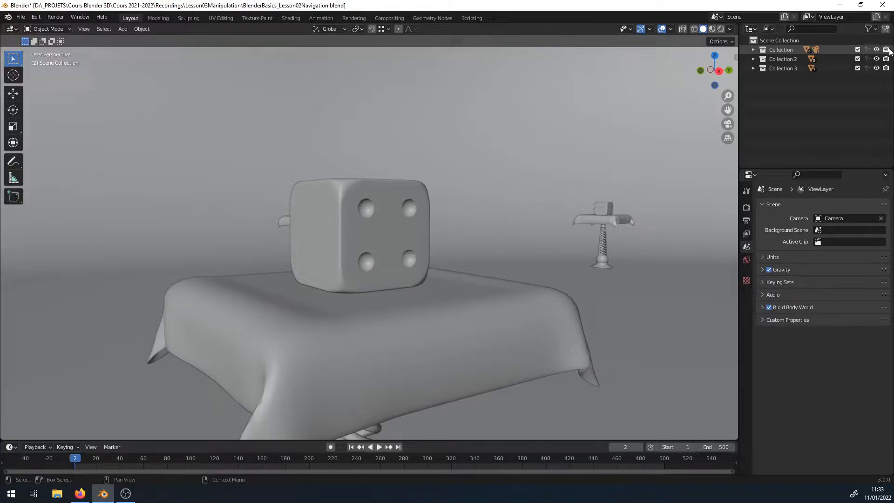
# Exclude the first collection from the view layer and restore it, and hide and unhide it in the viewport
pyautogui.click(872, 30)
pyautogui.click(857, 49)
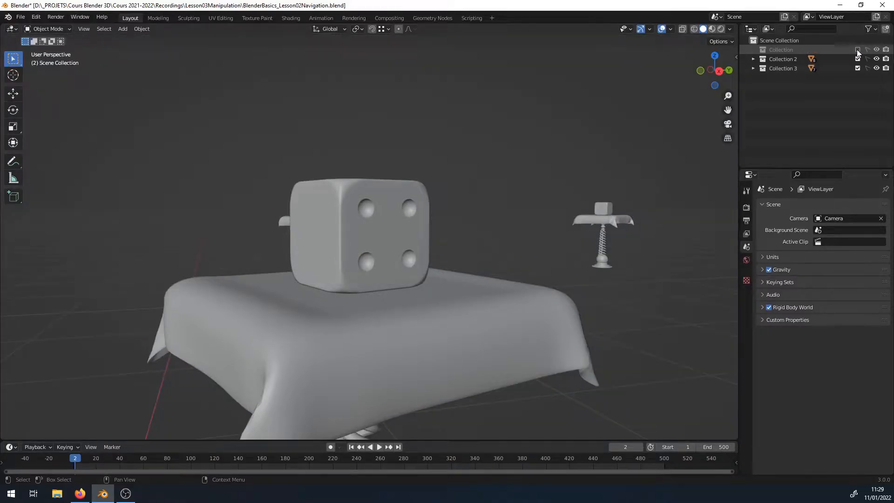
pyautogui.click(857, 49)
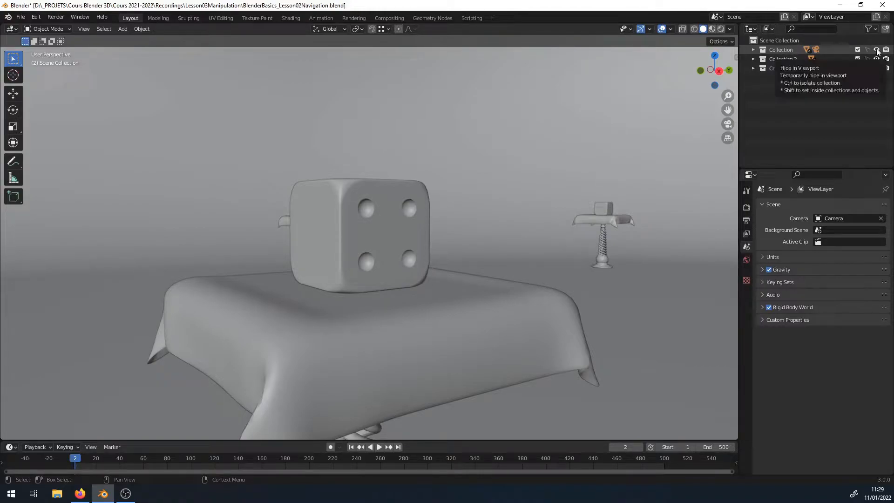
pyautogui.click(876, 50)
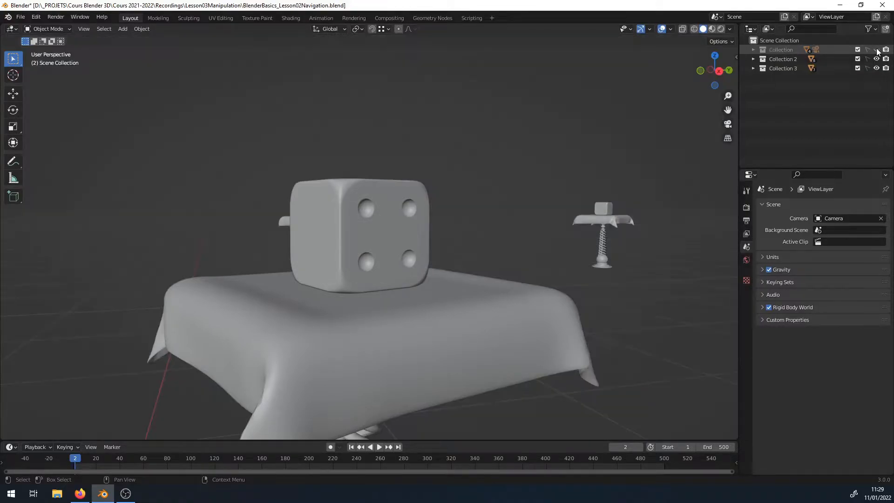
pyautogui.click(877, 49)
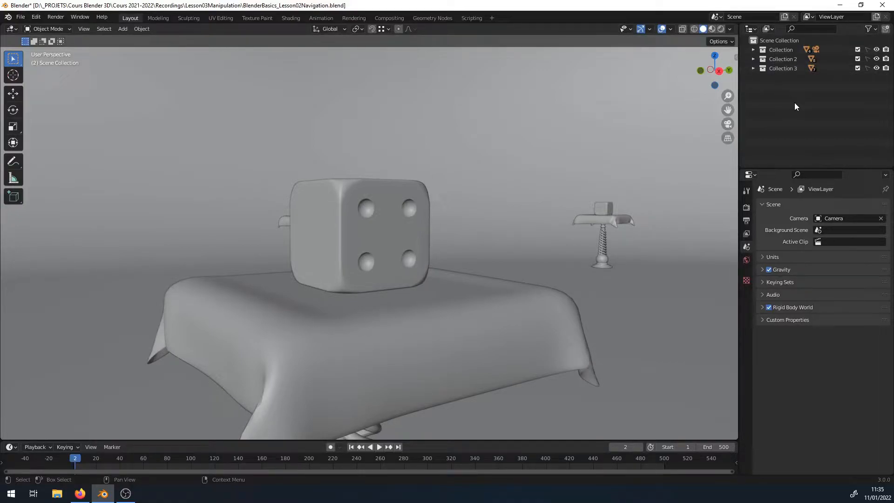
# Make Collection 3 selectable and select its dice one at a time, ending on the large foreground dice
pyautogui.click(866, 69)
pyautogui.click(393, 192)
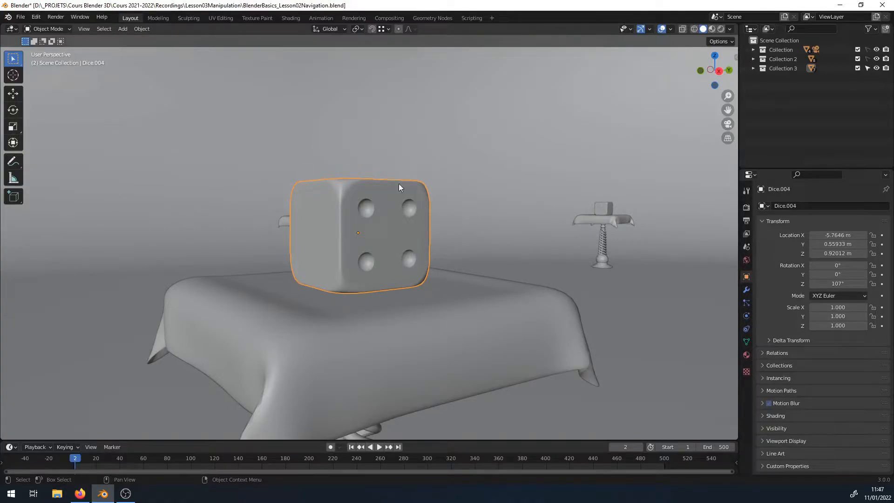
pyautogui.click(602, 207)
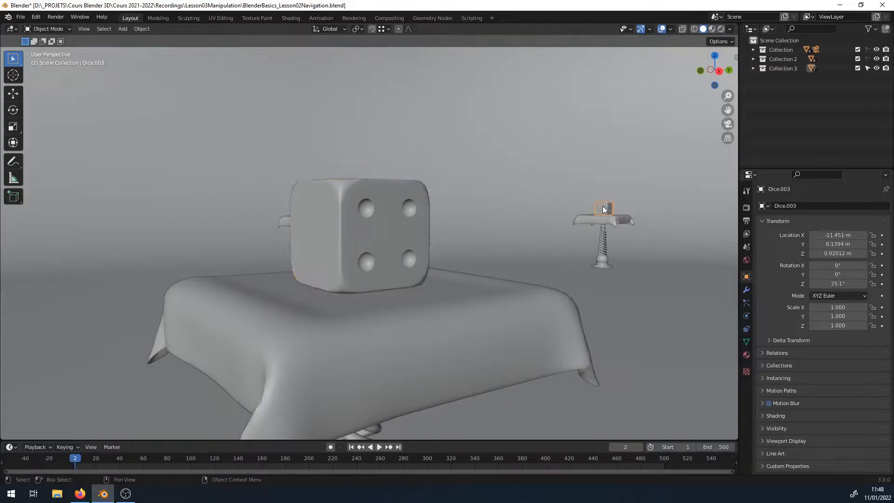
pyautogui.click(402, 186)
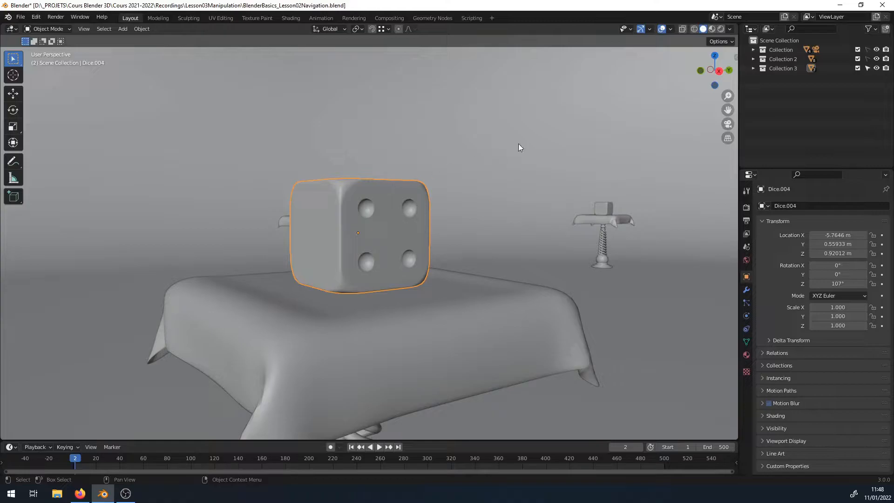
# Extend the selection from the large foreground dice to the two distant dice
pyautogui.moveTo(705, 80); pyautogui.dragTo(705, 83)
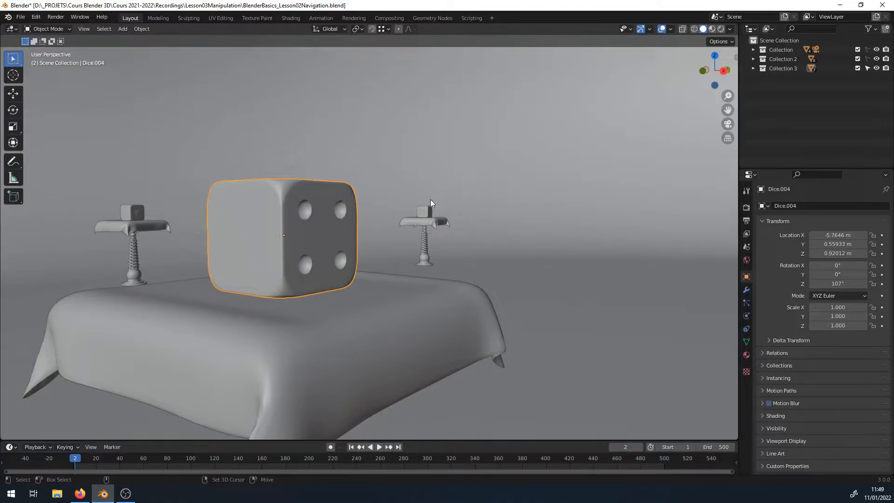
pyautogui.keyDown('shift'); pyautogui.click(423, 213); pyautogui.keyUp('shift')
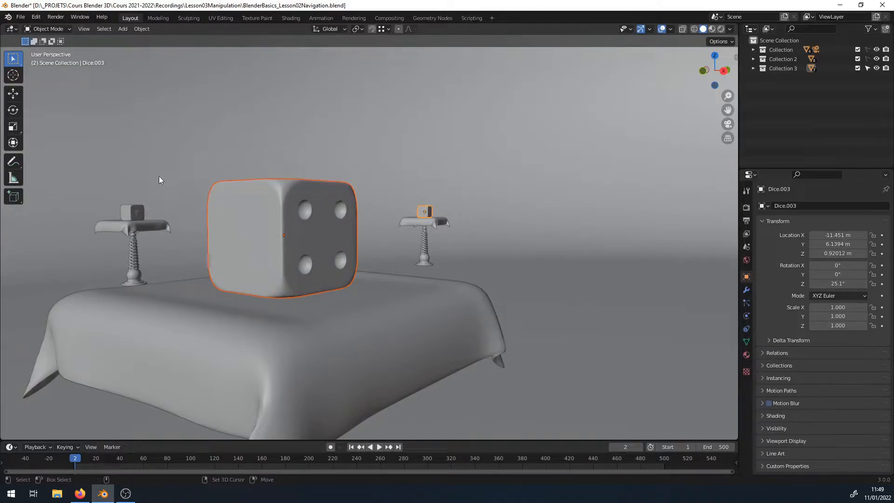
pyautogui.keyDown('shift'); pyautogui.click(134, 213); pyautogui.keyUp('shift')
# Make the large foreground dice the active object, and remove it from the selection in favour of the distant right-hand dice
pyautogui.click(223, 205)
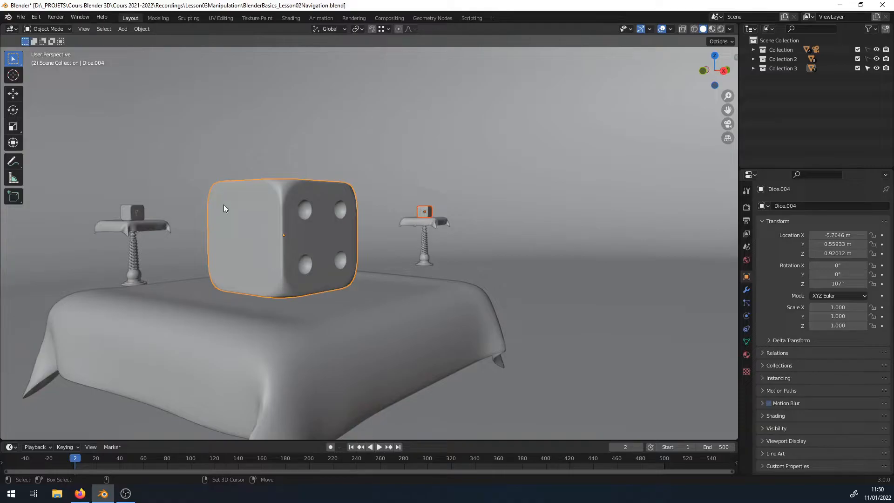
pyautogui.keyDown('shift'); pyautogui.click(224, 205); pyautogui.keyUp('shift')
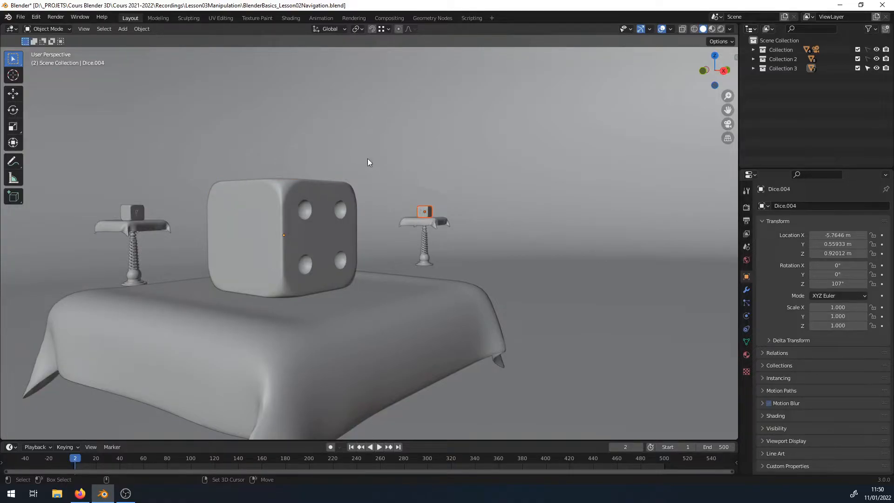
pyautogui.click(420, 211)
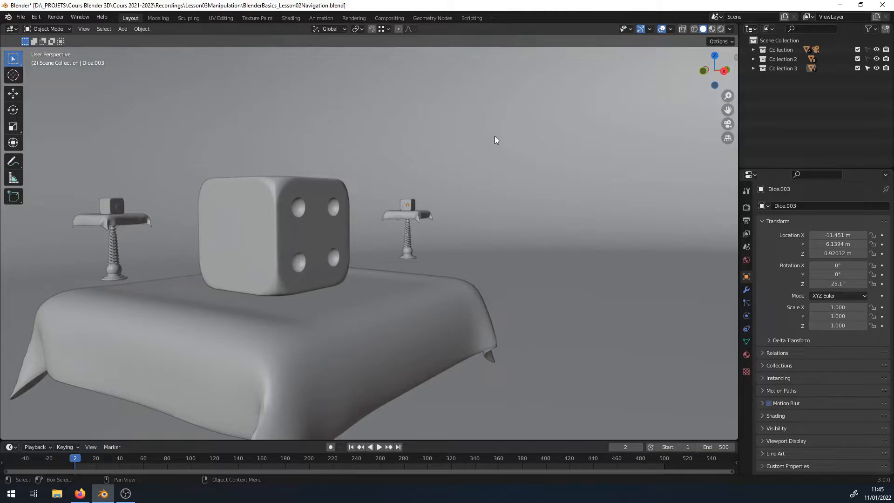
# Box-select all three dice, and subtract the large dice and the distant left-hand dice from the selection with a box
pyautogui.moveTo(494, 136); pyautogui.dragTo(64, 331)
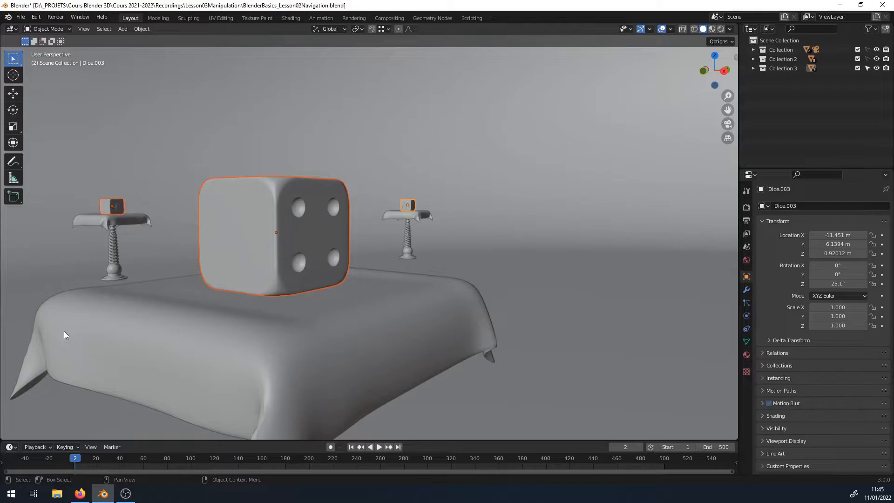
pyautogui.press('ctrl')
pyautogui.moveTo(55, 129); pyautogui.dragTo(364, 325)
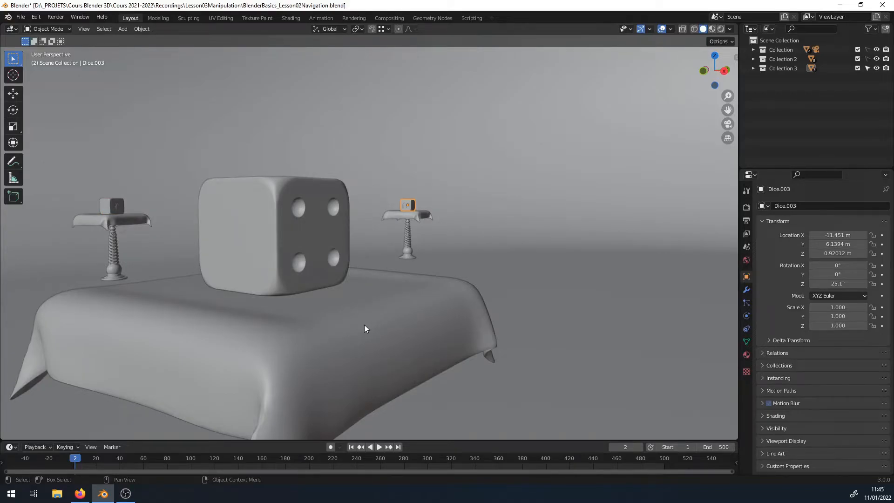
# Add the large dice and the distant left-hand dice back with a box selection, and deselect everything
pyautogui.moveTo(364, 324); pyautogui.dragTo(57, 136)
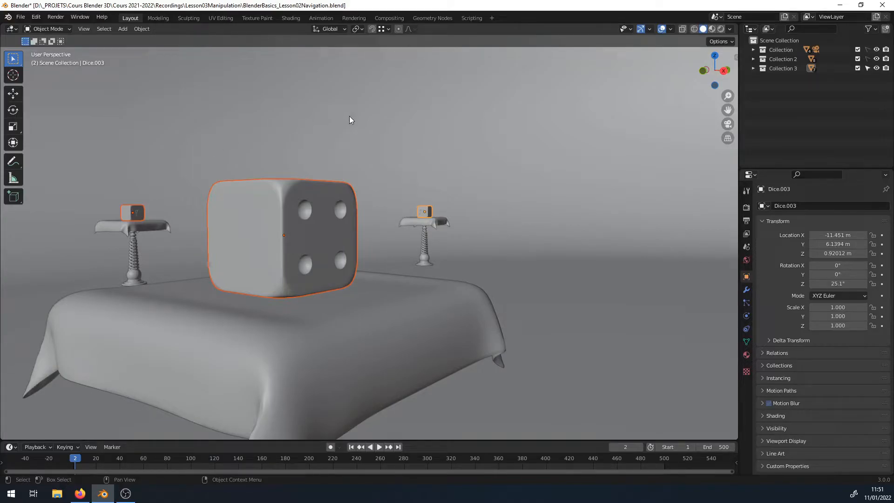
pyautogui.hotkey('alt', 'a')
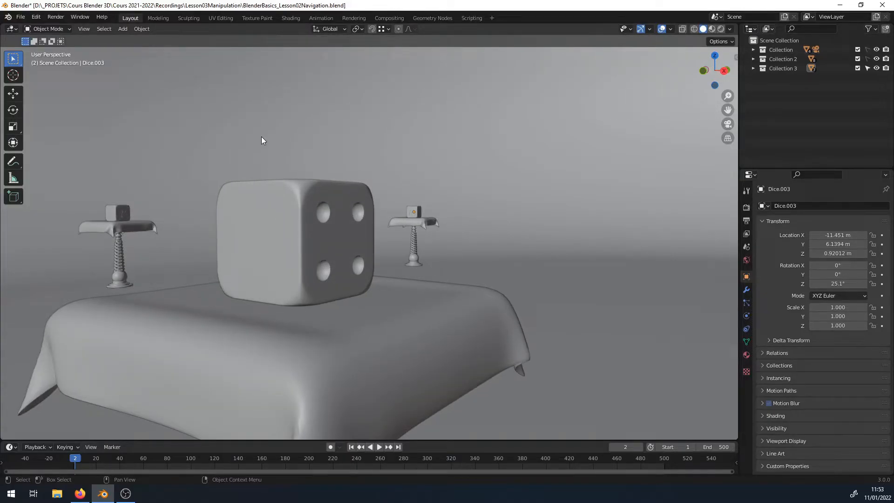
# Select the large foreground dice and frame it in the viewport with Frame Selected
pyautogui.click(301, 193)
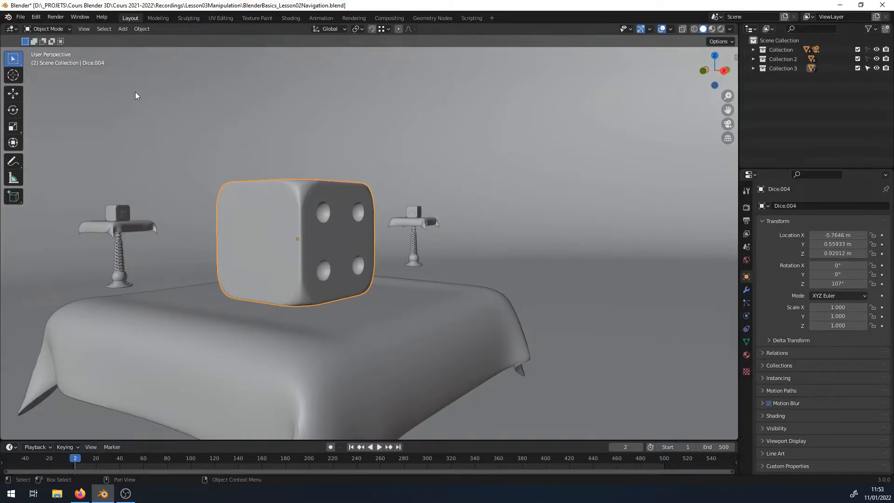
pyautogui.click(83, 29)
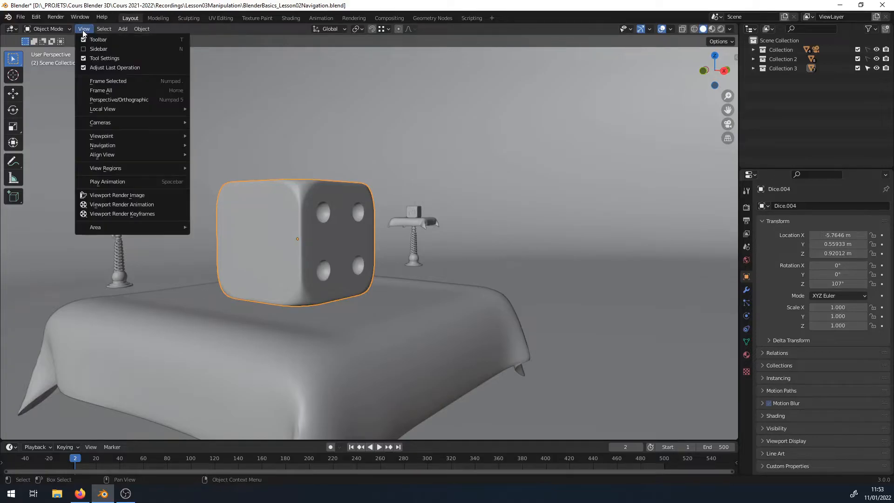
pyautogui.click(108, 81)
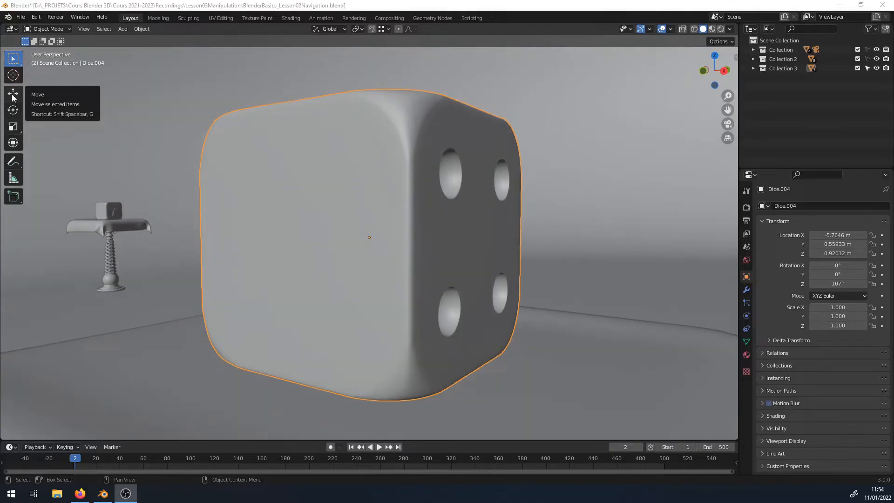
# Move the large dice along the Y axis to about 0.535 m with the Move tool, and try raising it along Z
pyautogui.click(12, 94)
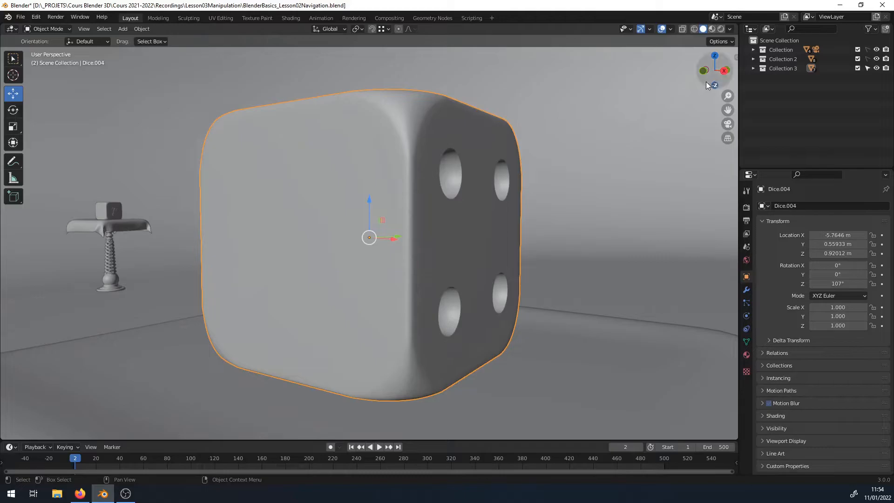
pyautogui.moveTo(707, 80)
pyautogui.mouseDown()
pyautogui.moveTo(745, 80)
pyautogui.moveTo(708, 80)
pyautogui.mouseUp()
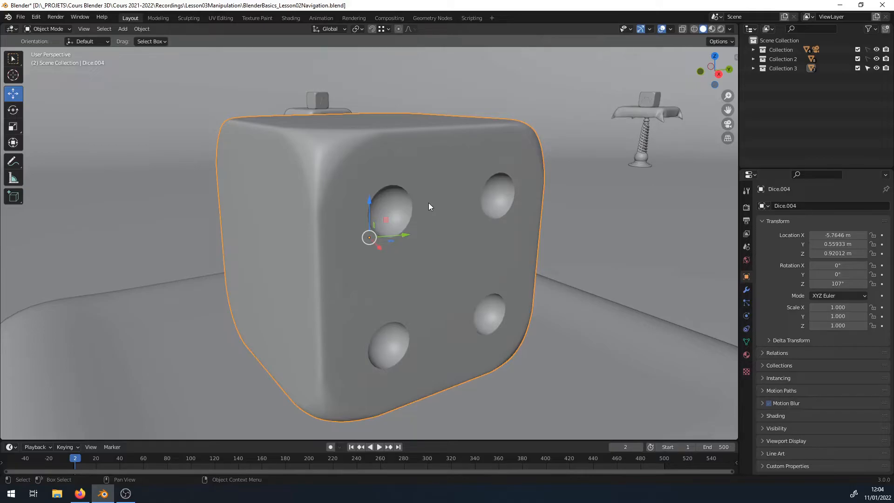
pyautogui.moveTo(406, 235)
pyautogui.mouseDown()
pyautogui.moveTo(562, 232)
pyautogui.moveTo(242, 233)
pyautogui.moveTo(600, 230)
pyautogui.moveTo(287, 234)
pyautogui.moveTo(402, 227)
pyautogui.mouseUp()
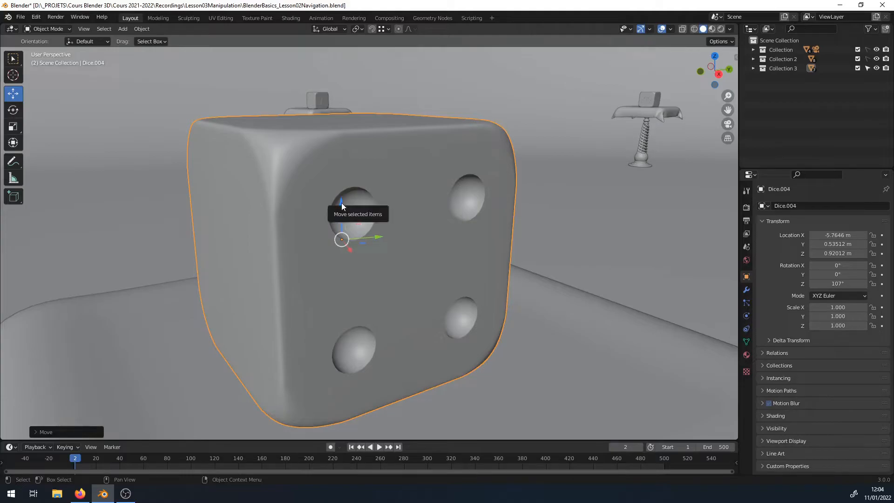
pyautogui.moveTo(342, 203); pyautogui.dragTo(364, 115)
pyautogui.rightClick(363, 113)
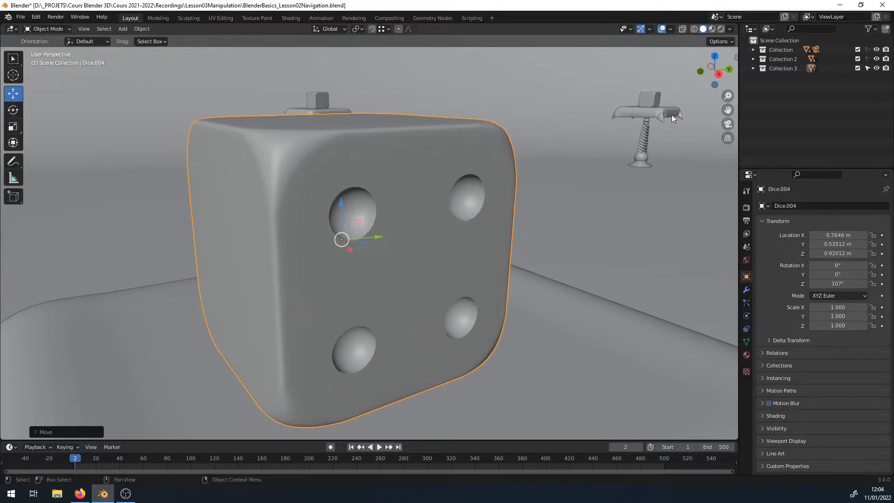
# Move the large dice within the horizontal XY plane to about X -5.798 m and Y 0.551 m
pyautogui.moveTo(706, 77)
pyautogui.mouseDown()
pyautogui.moveTo(712, 65)
pyautogui.moveTo(706, 77)
pyautogui.mouseUp()
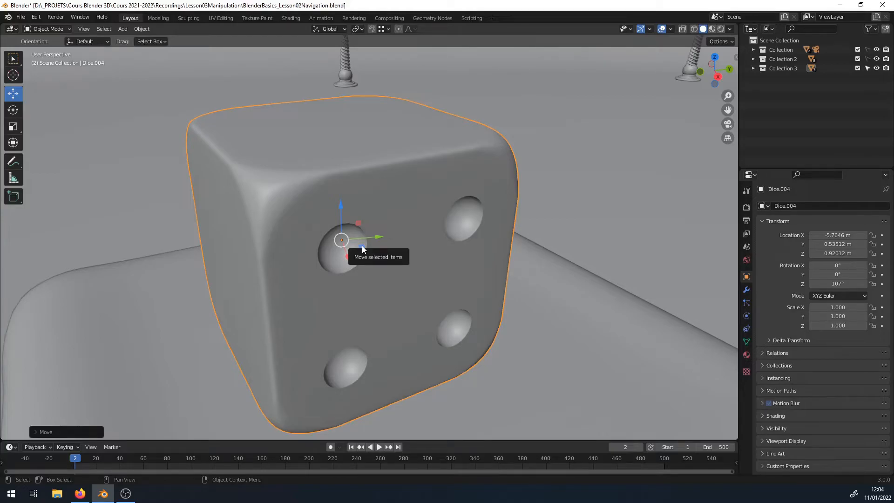
pyautogui.moveTo(362, 248); pyautogui.dragTo(384, 262)
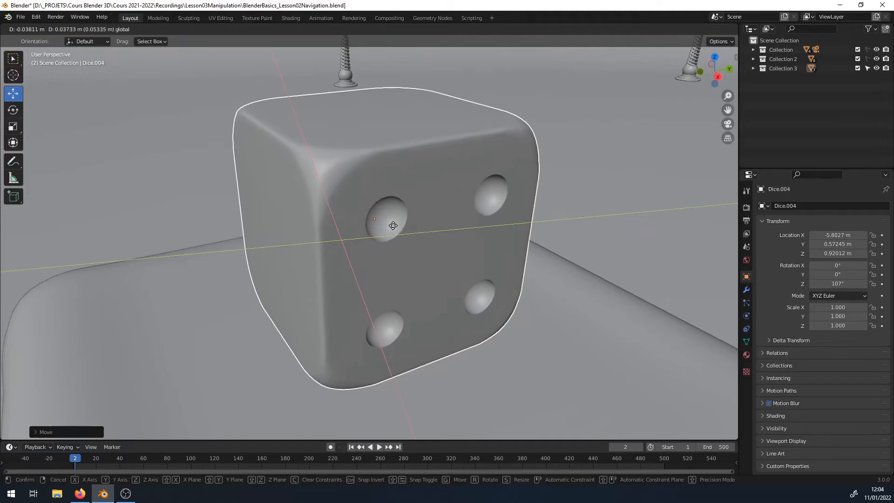
pyautogui.click(369, 226)
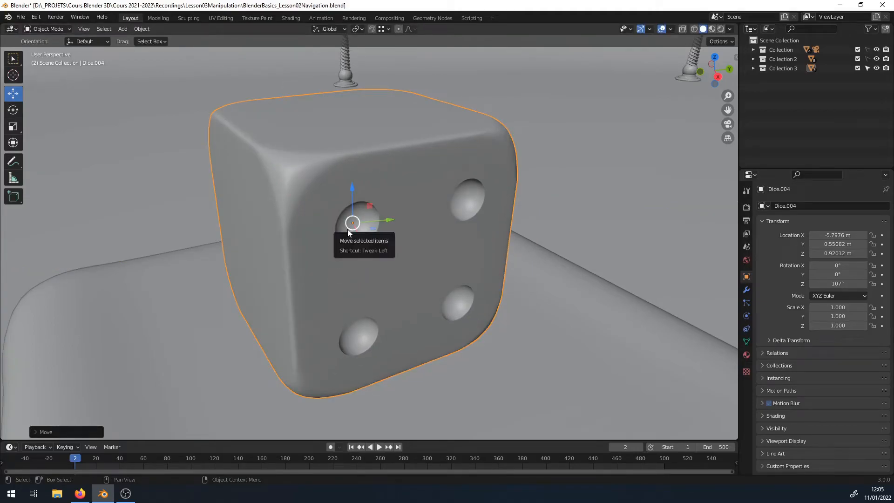
# Try moving the large dice freely in the view plane with the Move tool
pyautogui.moveTo(347, 229); pyautogui.dragTo(390, 158)
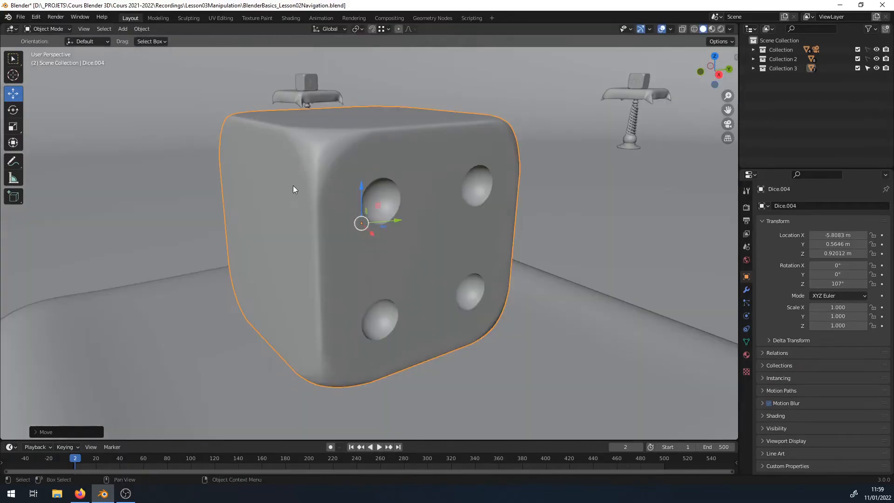
# Try tilting the large dice around the Y axis with the Rotate tool, and rotate it around Z to about 81.2°
pyautogui.click(15, 112)
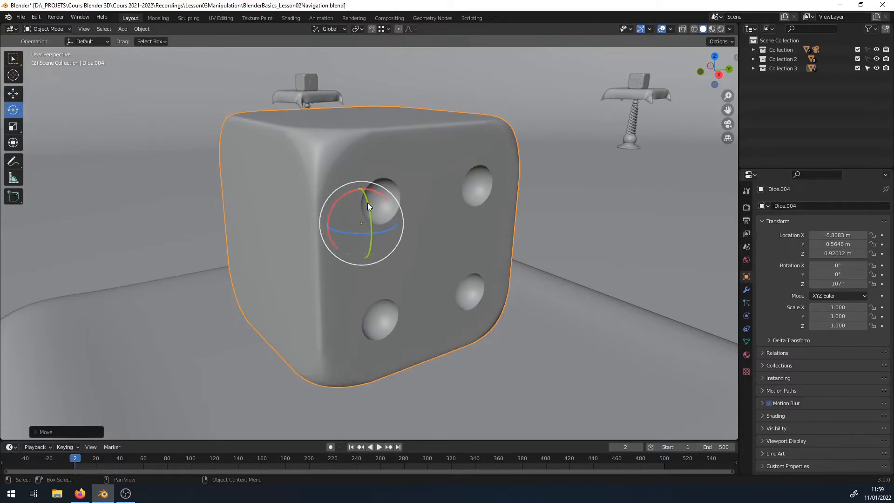
pyautogui.moveTo(367, 202); pyautogui.dragTo(287, 175)
pyautogui.rightClick(286, 176)
pyautogui.moveTo(344, 230); pyautogui.dragTo(307, 254)
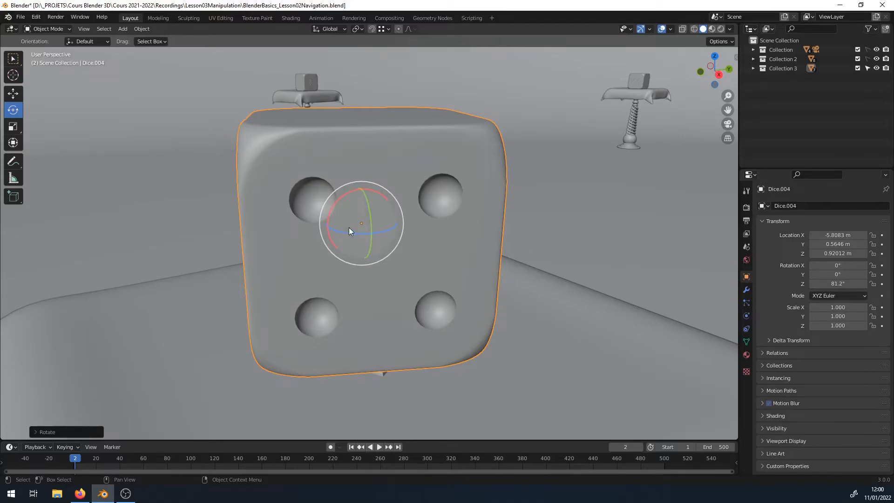
# Try rotating the large dice freely in all directions and around the viewing axis
pyautogui.moveTo(351, 214); pyautogui.dragTo(235, 289)
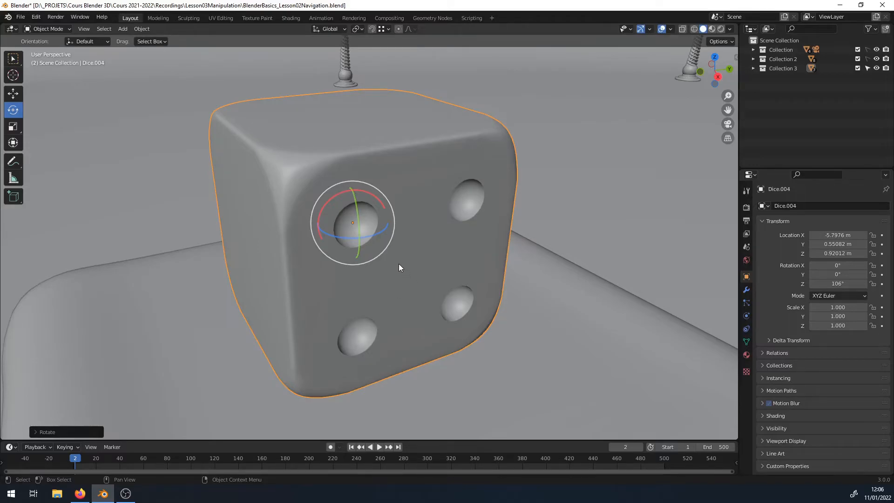
pyautogui.moveTo(384, 249); pyautogui.dragTo(457, 211)
pyautogui.rightClick(457, 211)
# Try scaling the large dice along Y, within the XY plane and uniformly with the Scale tool
pyautogui.click(14, 128)
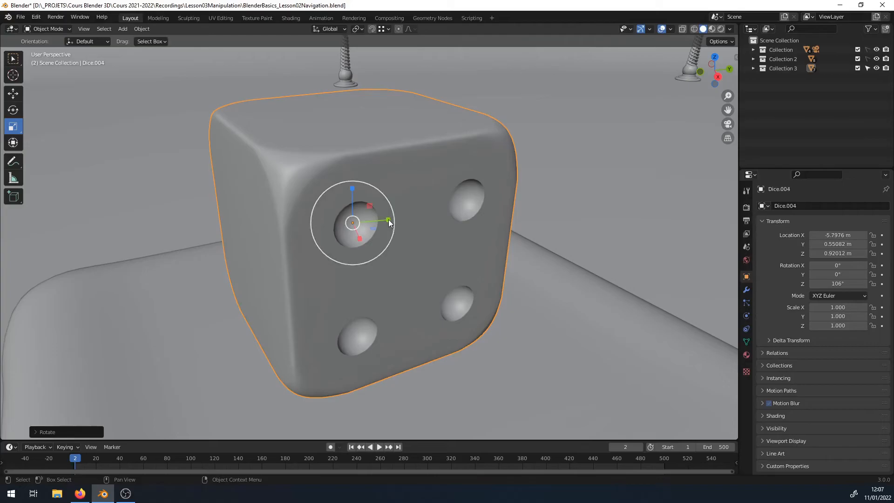
pyautogui.moveTo(389, 219); pyautogui.dragTo(451, 228)
pyautogui.rightClick(451, 228)
pyautogui.moveTo(372, 228); pyautogui.dragTo(401, 245)
pyautogui.rightClick(401, 245)
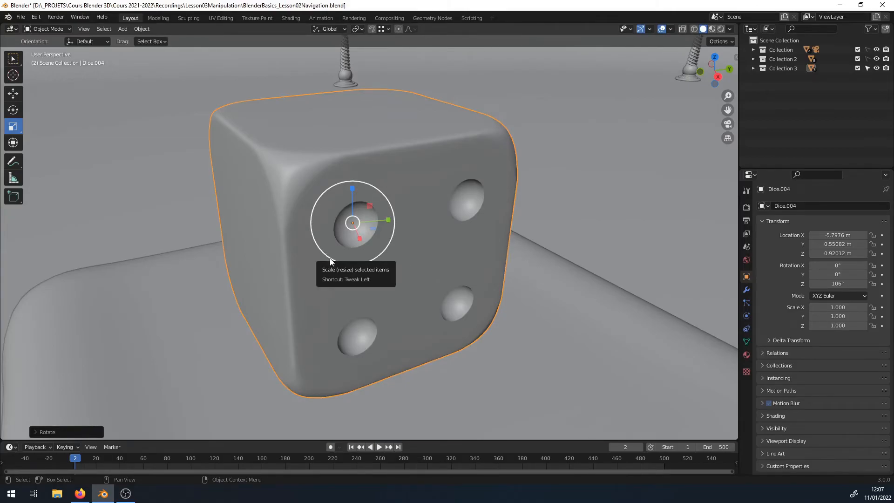
pyautogui.moveTo(329, 259); pyautogui.dragTo(355, 250)
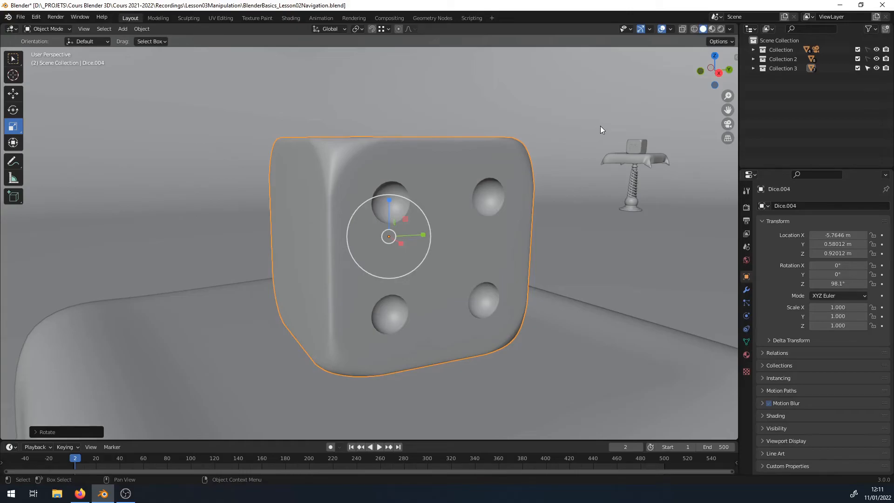
# Move the large dice across the tabletop in the XY plane to about X -5.847 m and Y 0.389 m
pyautogui.moveTo(728, 94); pyautogui.dragTo(179, 89)
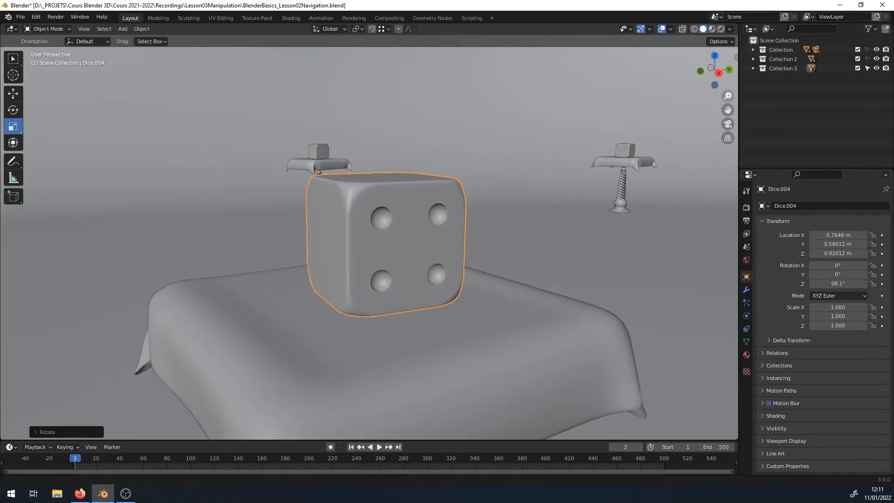
pyautogui.click(14, 95)
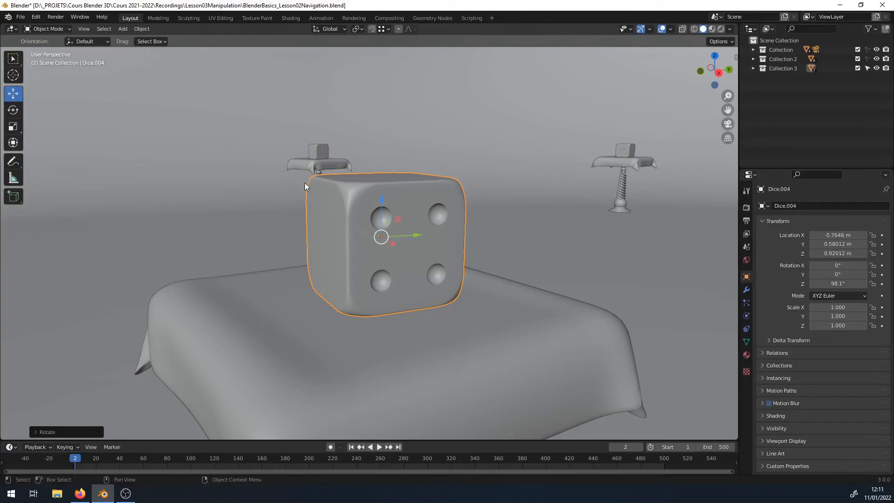
pyautogui.moveTo(707, 79); pyautogui.dragTo(497, 152)
pyautogui.moveTo(401, 239); pyautogui.dragTo(277, 240)
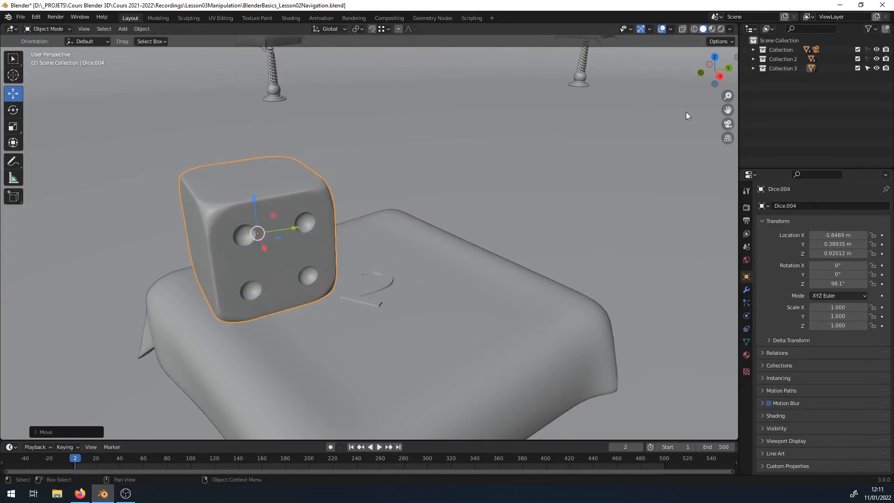
# Freely rotate the large dice with the Rotate tool to about X -88°, Y 1.67° and Z 59.9°, turning its four-pip face upward
pyautogui.moveTo(704, 82); pyautogui.dragTo(703, 39)
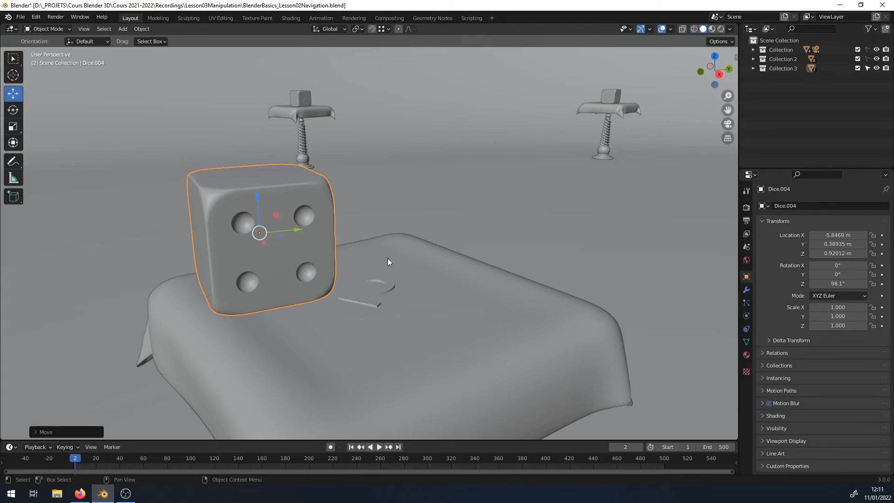
pyautogui.click(13, 109)
pyautogui.moveTo(253, 252); pyautogui.dragTo(227, 179)
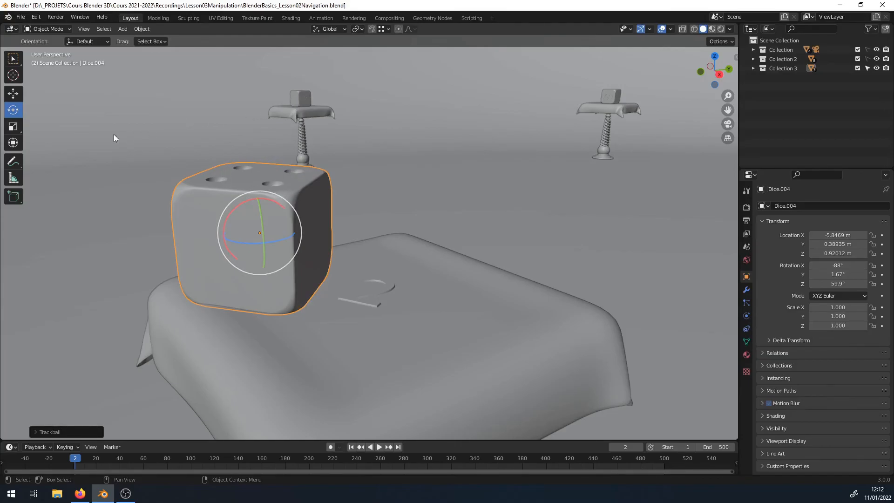
# Raise the large dice slightly along the Z axis to about 0.921 m with the Move tool
pyautogui.click(13, 93)
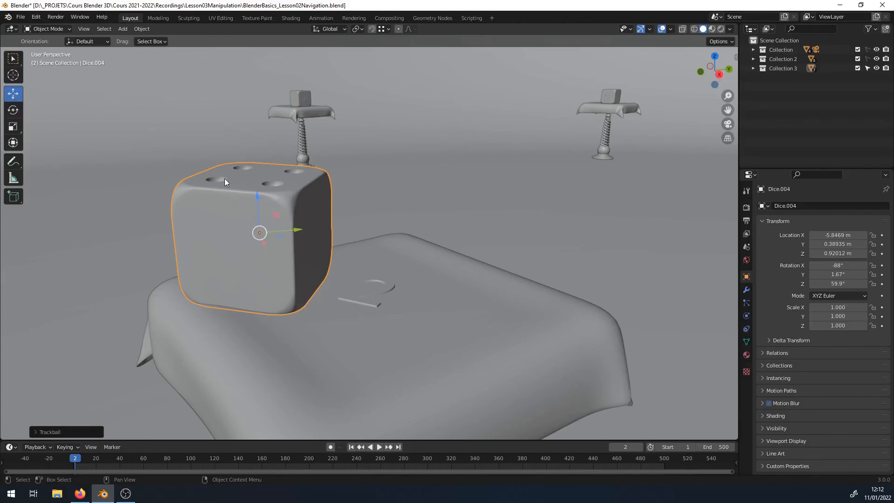
pyautogui.moveTo(257, 195); pyautogui.dragTo(279, 206)
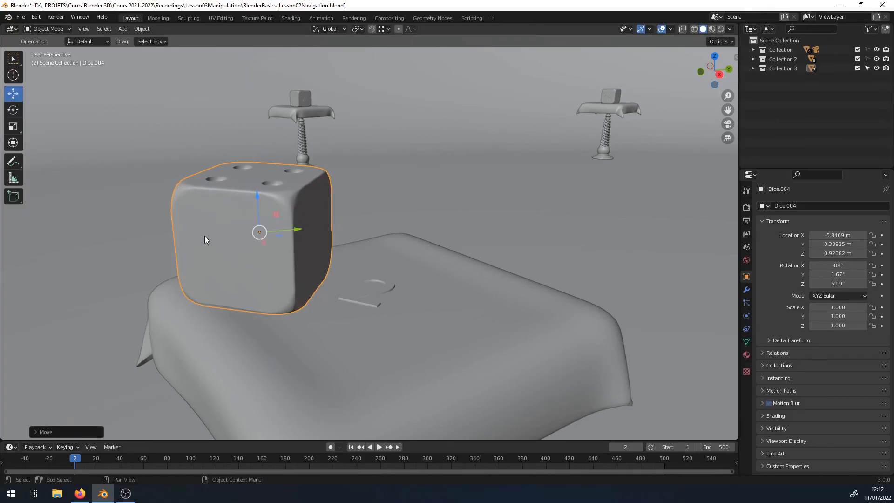